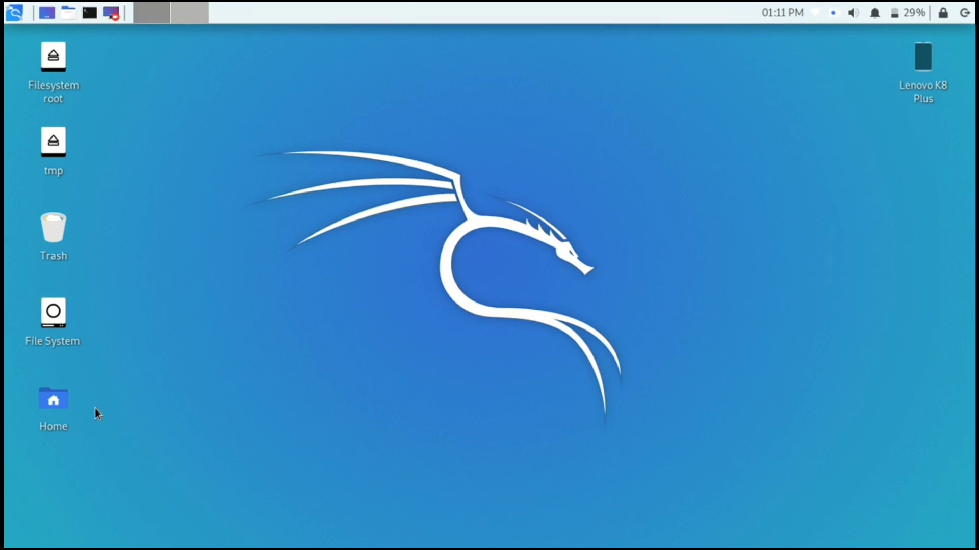
- View the home folder and its Desktop folder in the file manager, and close the window
double_click(56, 401)
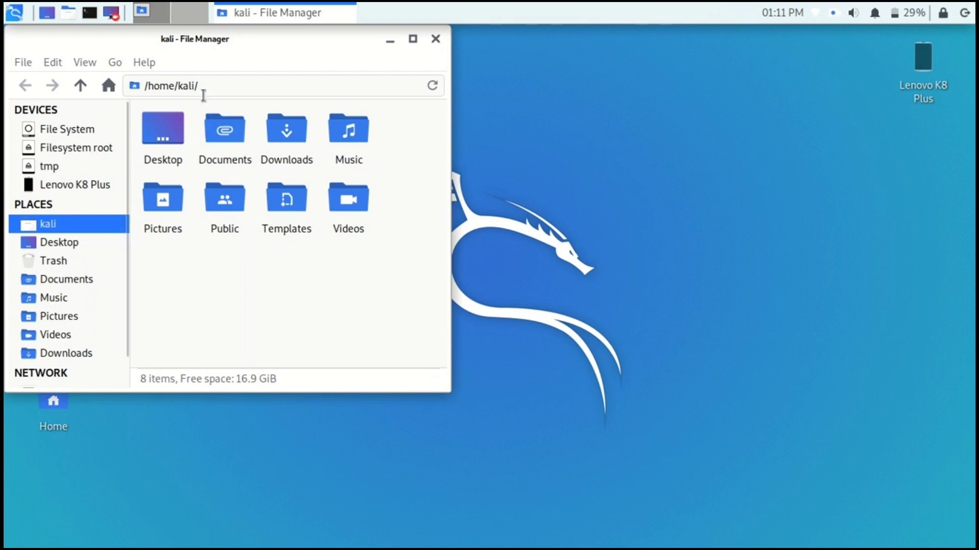
double_click(163, 120)
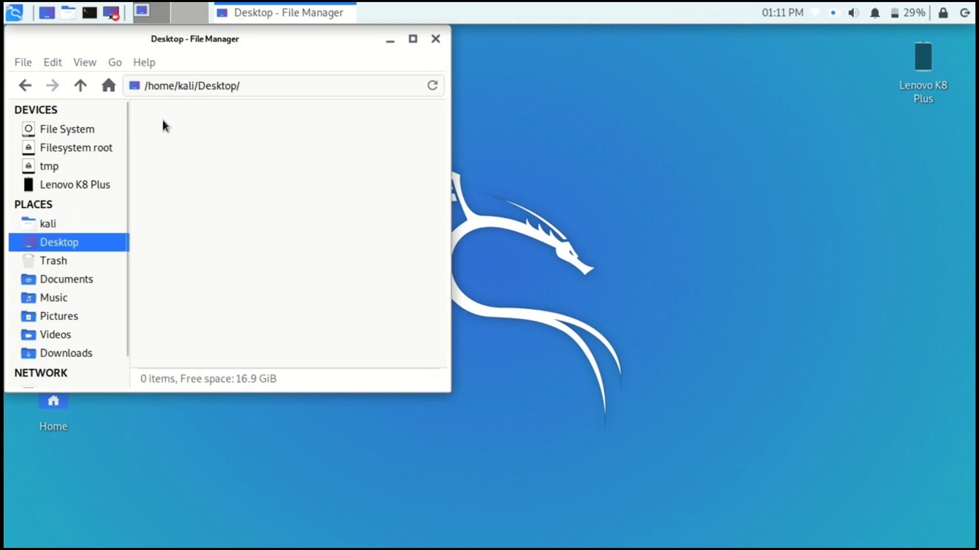
left_click(23, 85)
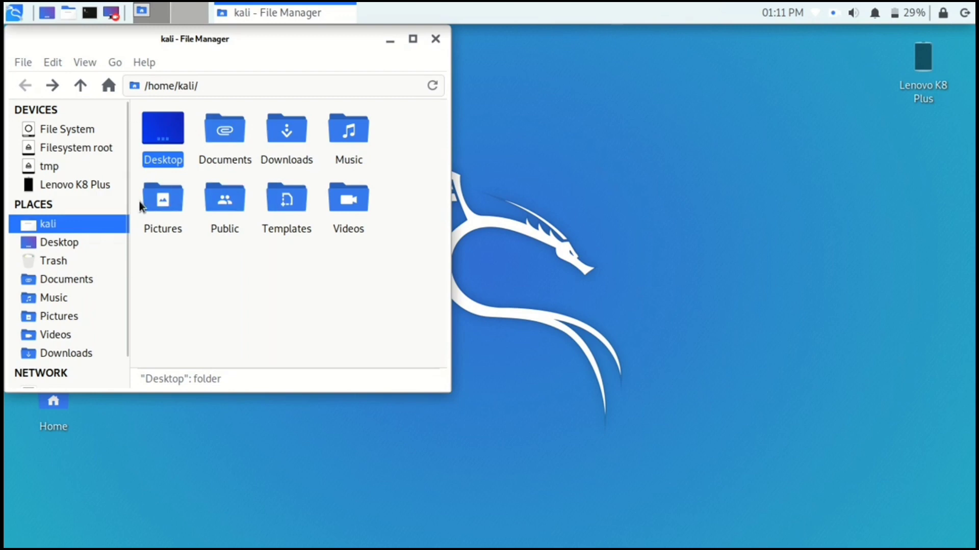
left_click(436, 39)
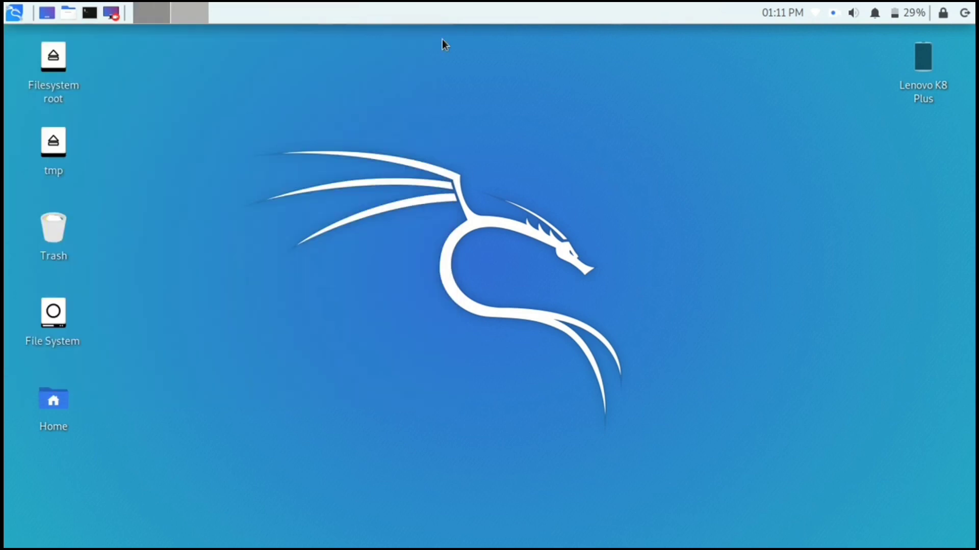
- Finish the running screen recording
left_click(833, 13)
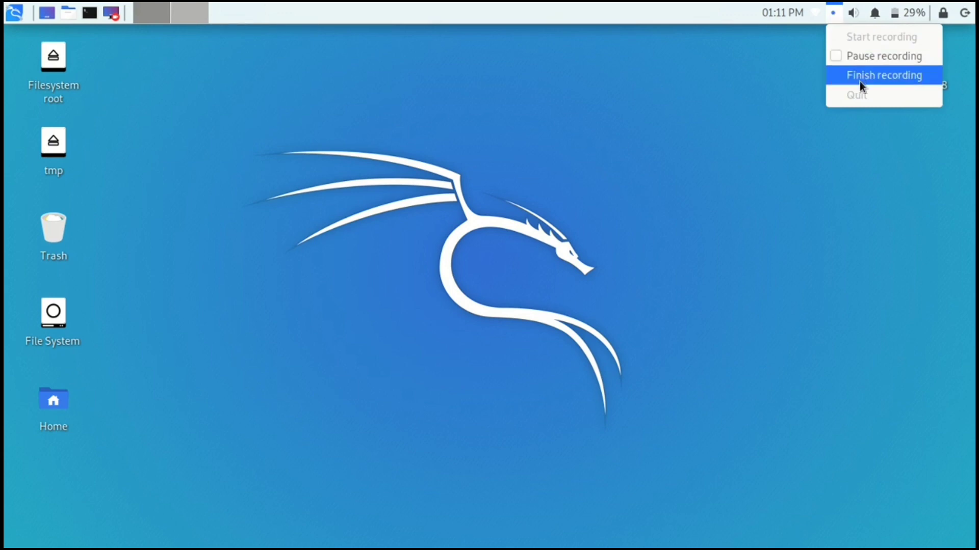
left_click(859, 76)
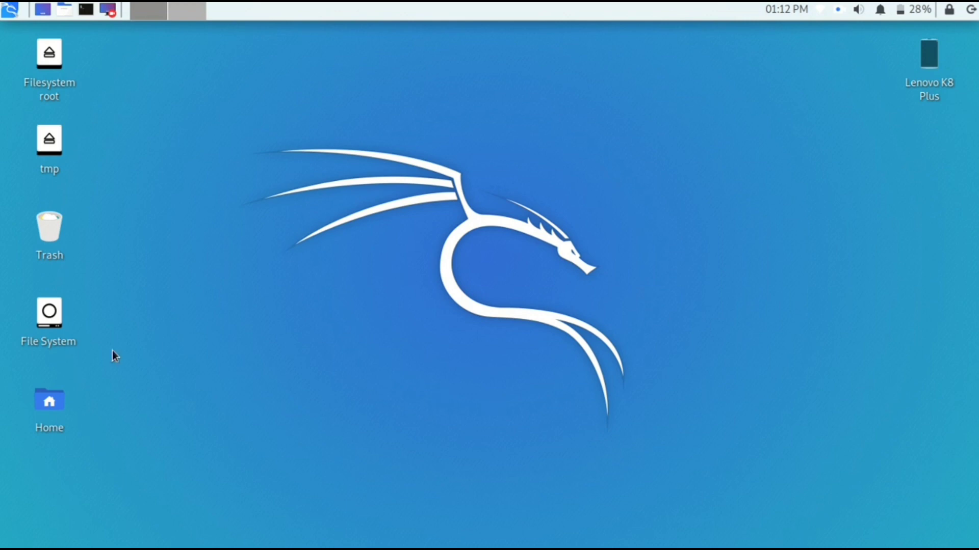
- Copy Kazam_screencast_00001.mp4 from the Videos folder in the home directory
double_click(44, 406)
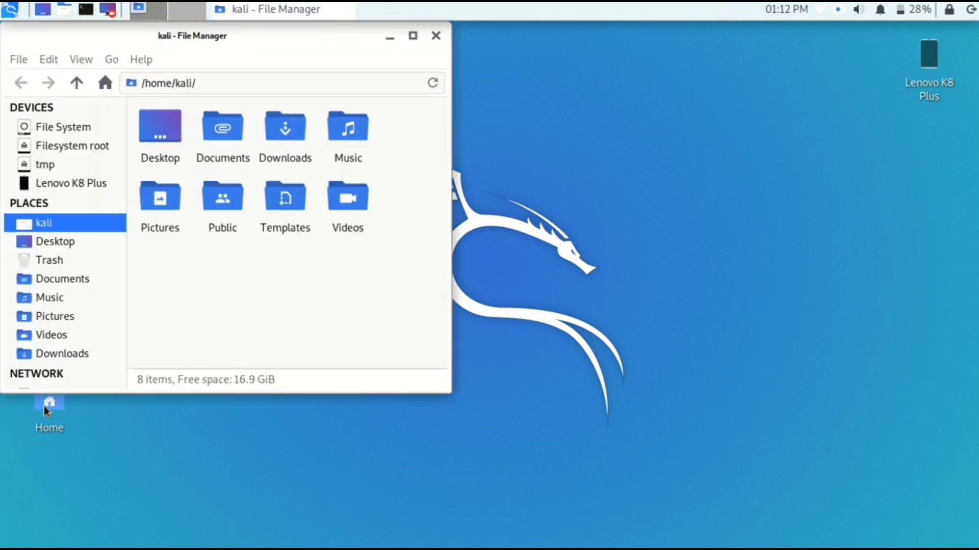
double_click(346, 212)
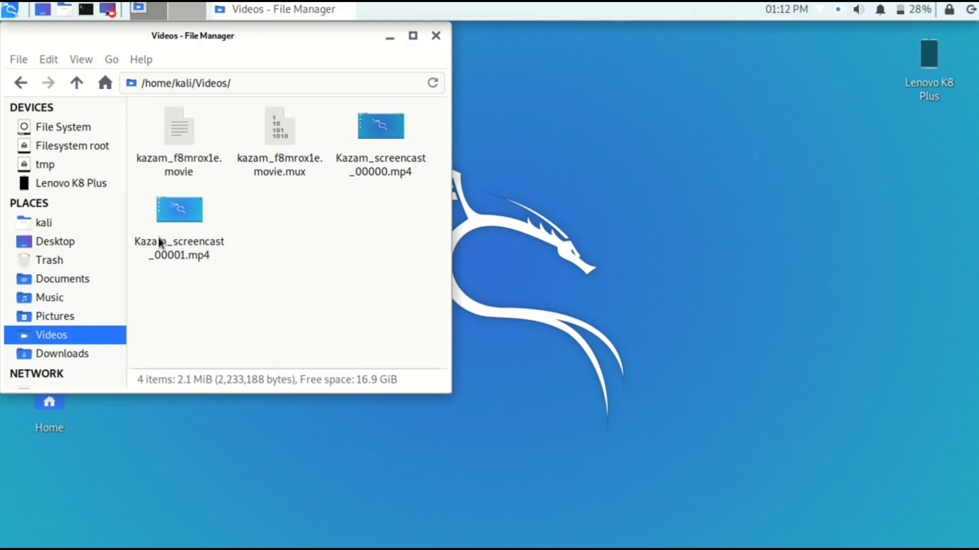
left_click(191, 211)
right_click(192, 210)
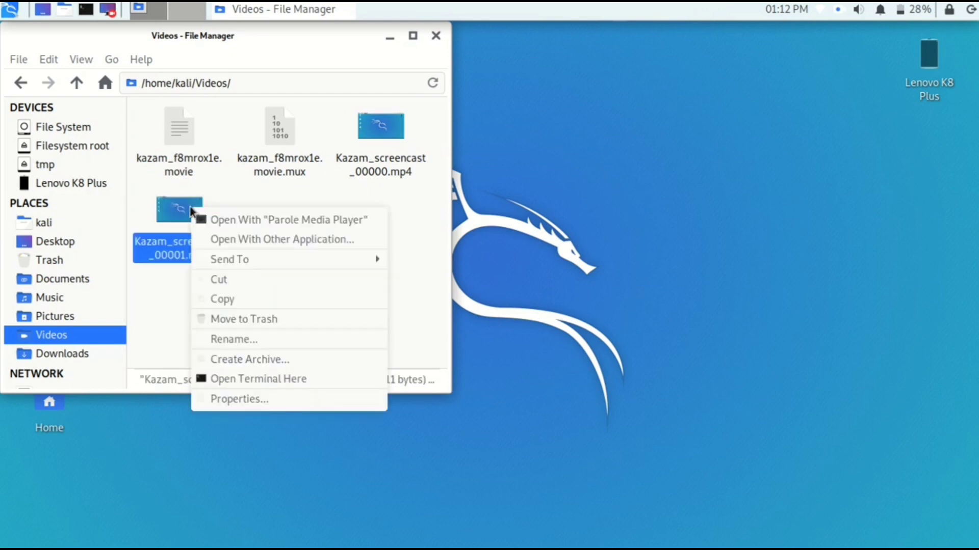
left_click(227, 305)
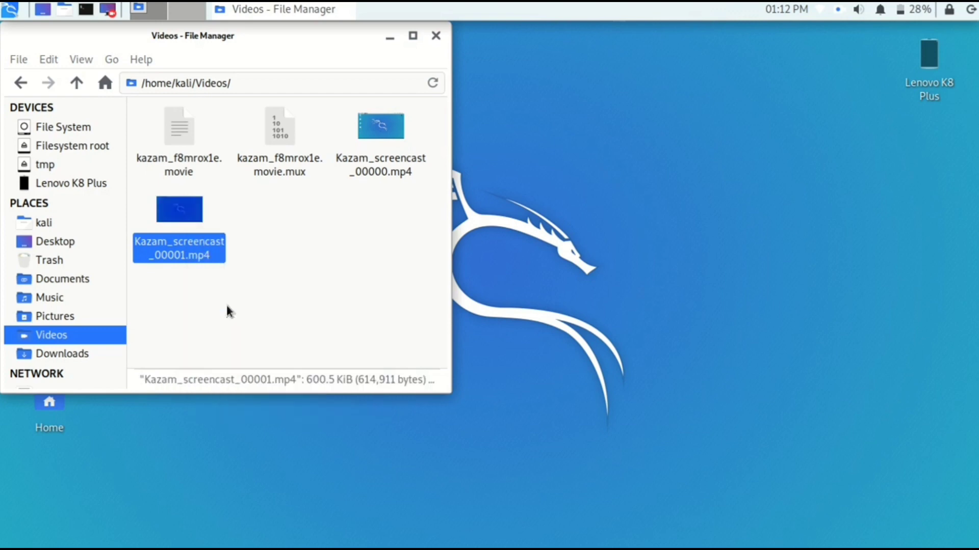
- Paste the copied video into the backups folder in the Lenovo K8 Plus phone's internal shared storage
left_click(54, 185)
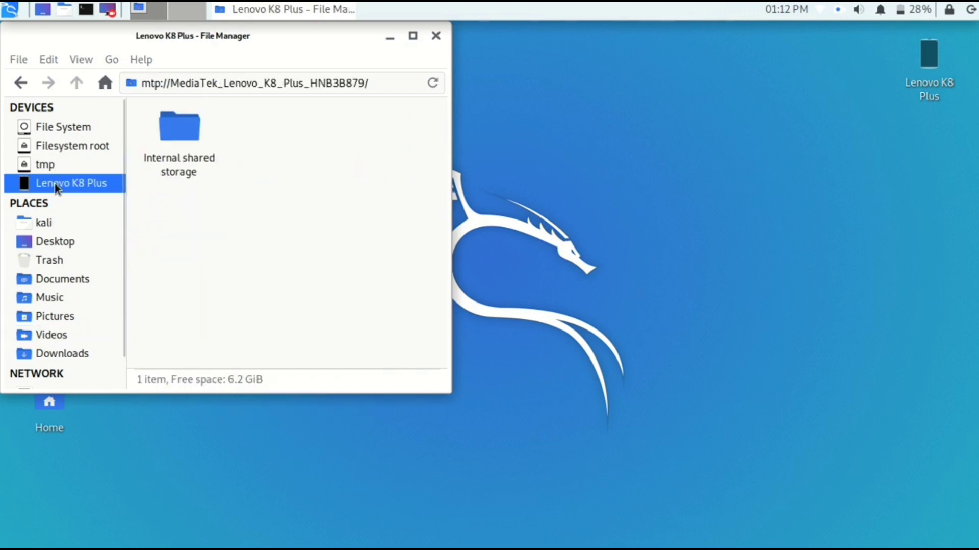
left_click(171, 144)
double_click(172, 144)
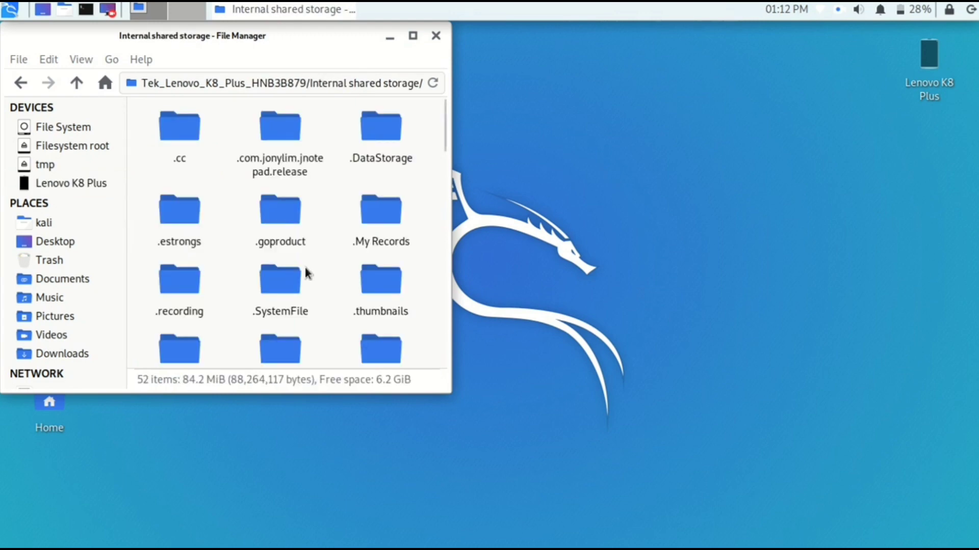
scroll(305, 268, "down", 5)
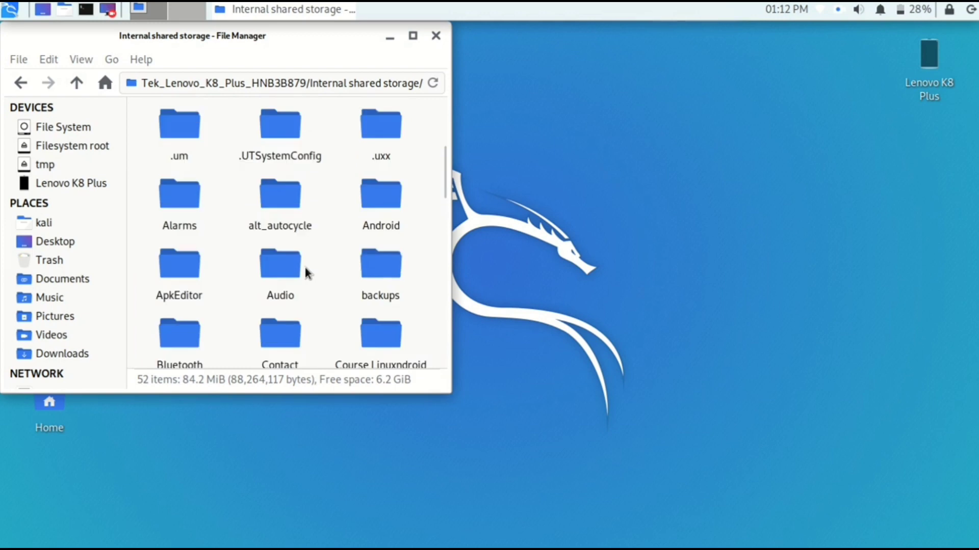
double_click(382, 286)
right_click(383, 286)
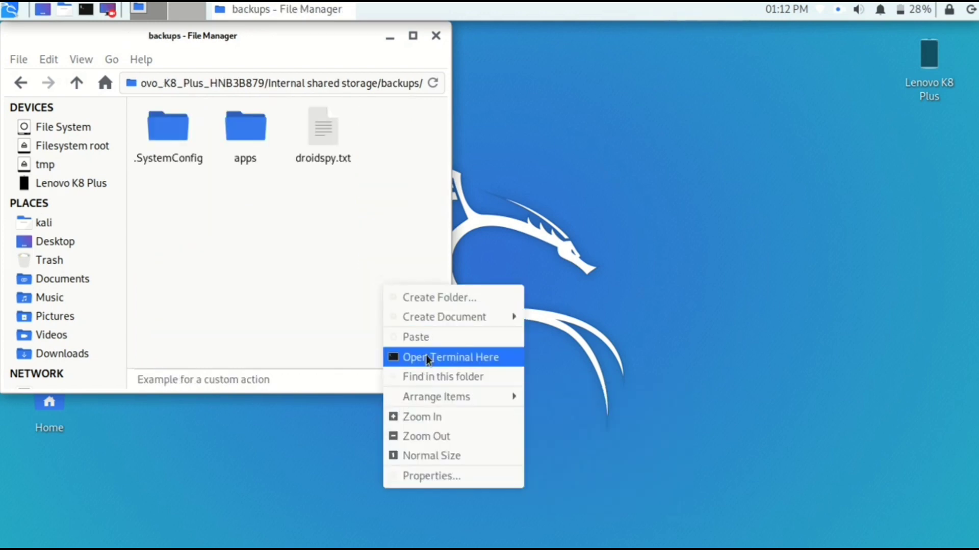
left_click(430, 339)
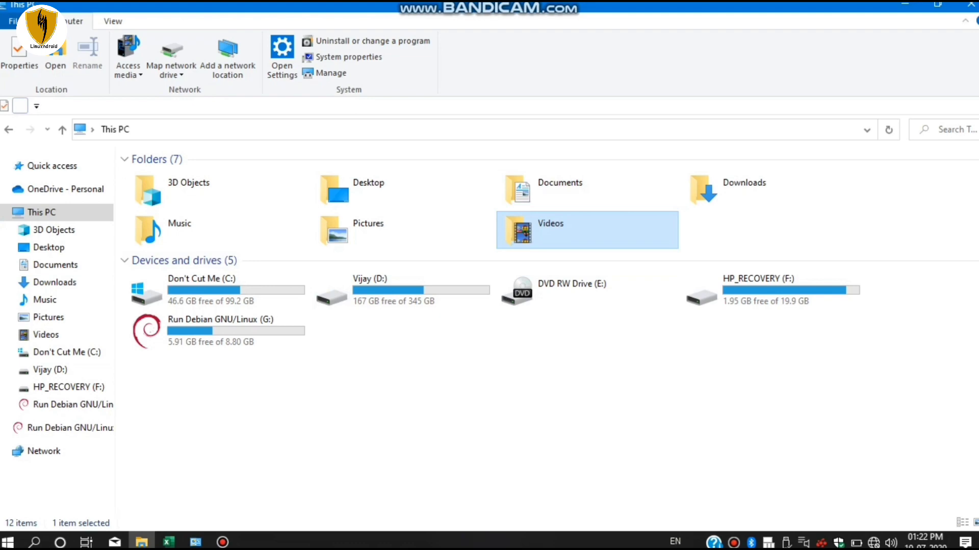
- On the Windows PC, try to play Kazam_screencast_00001 from the Videos folder, and close the player and File Explorer
key("Return")
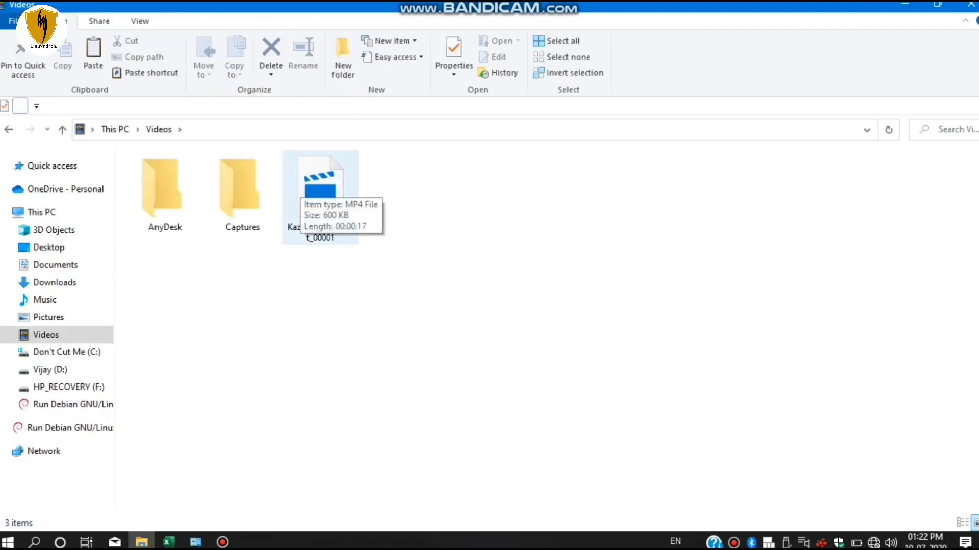
double_click(301, 188)
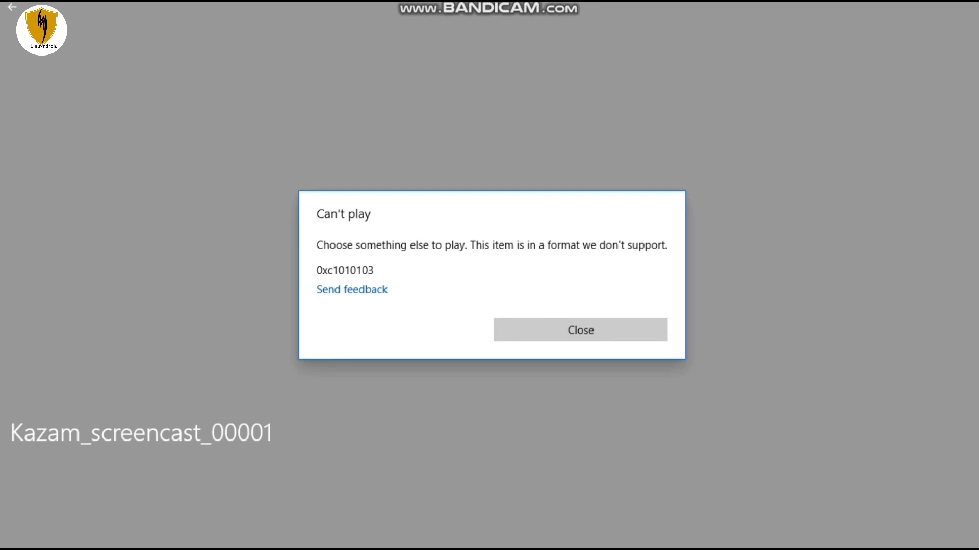
left_click(580, 330)
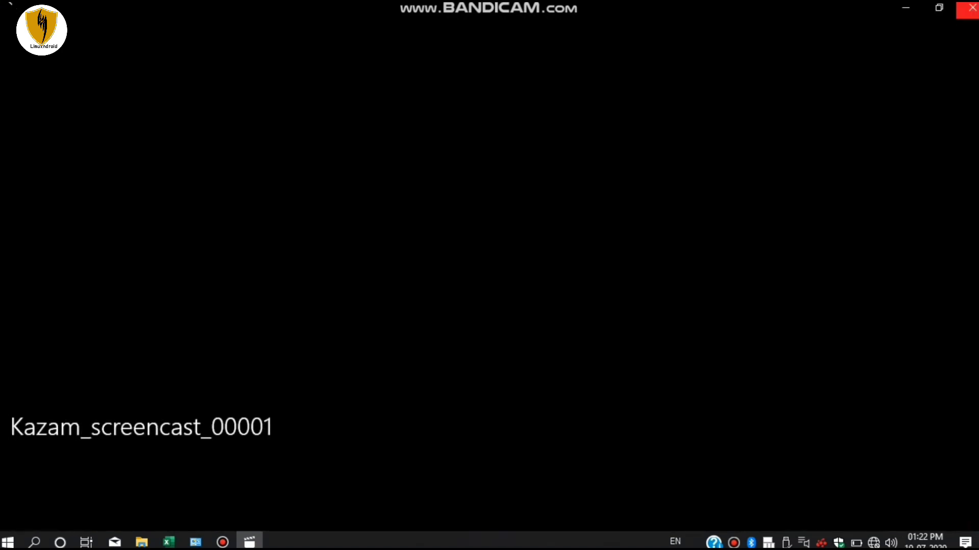
left_click(966, 8)
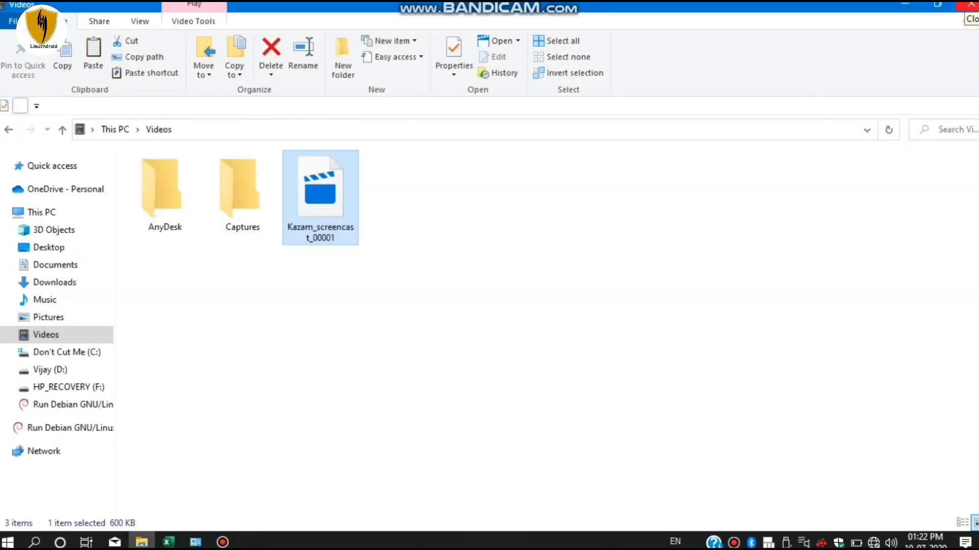
left_click(970, 4)
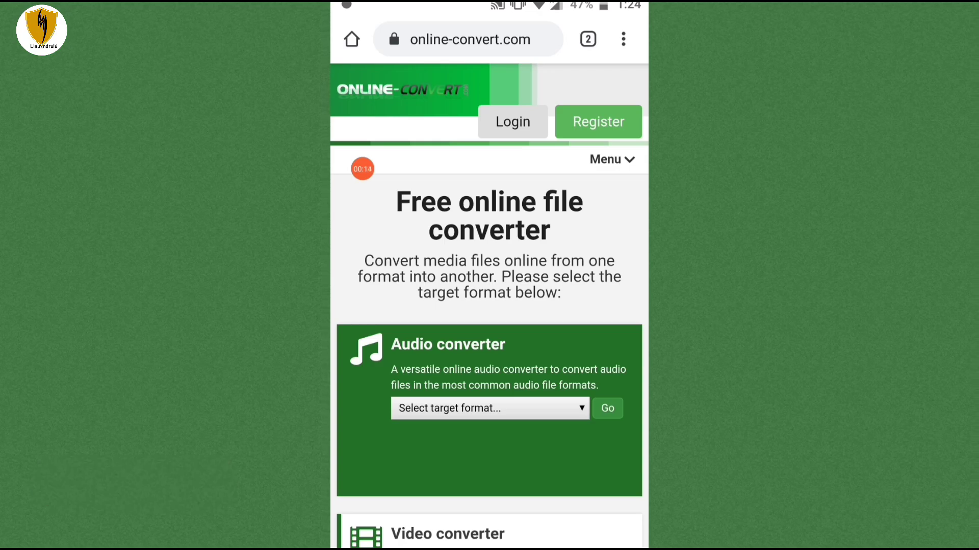
- On online-convert.com in the phone's browser, choose MP4 as the video converter's target format
scroll(489, 281, "down", 5)
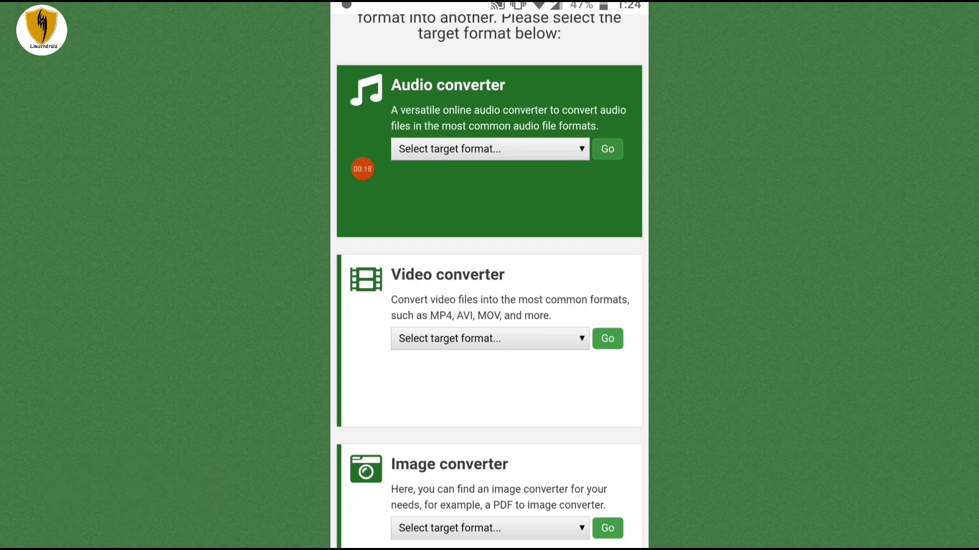
left_click(489, 339)
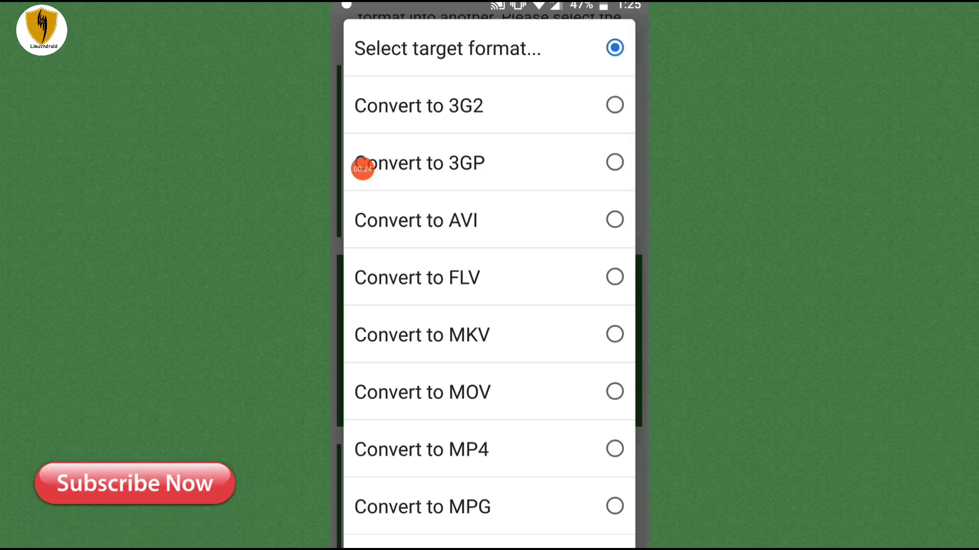
left_click(421, 449)
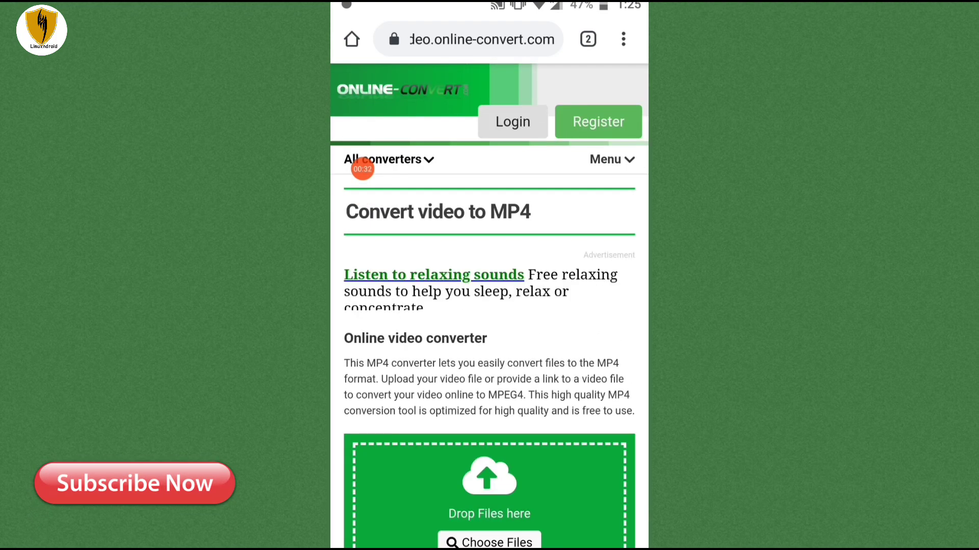
- Upload Kazam_screencast_00001.mp4 from the phone's storage to the MP4 converter
scroll(489, 306, "down", 4)
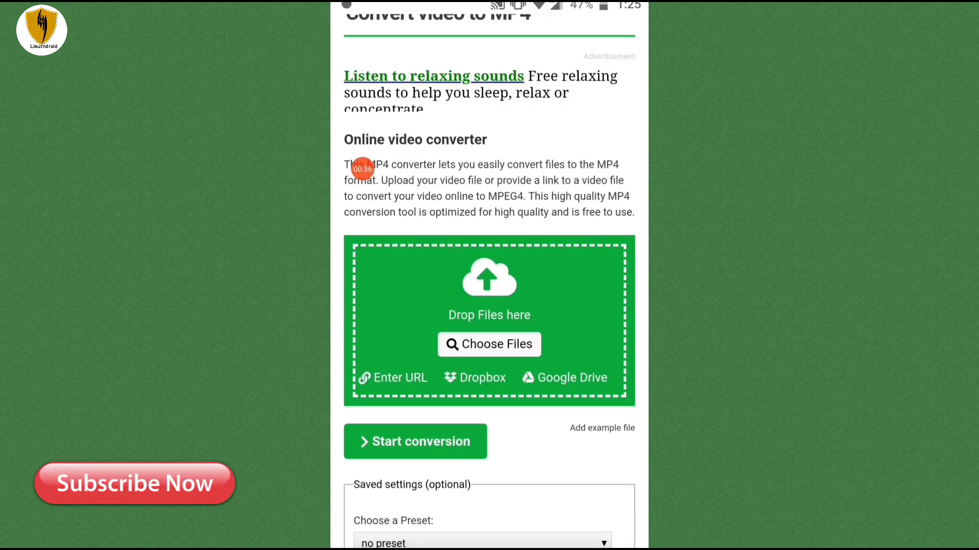
left_click(489, 345)
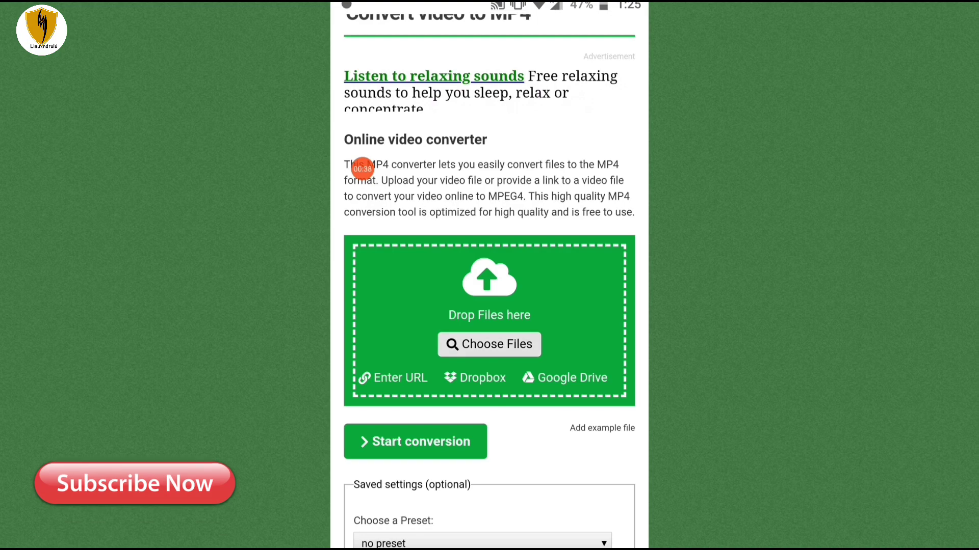
left_click(381, 445)
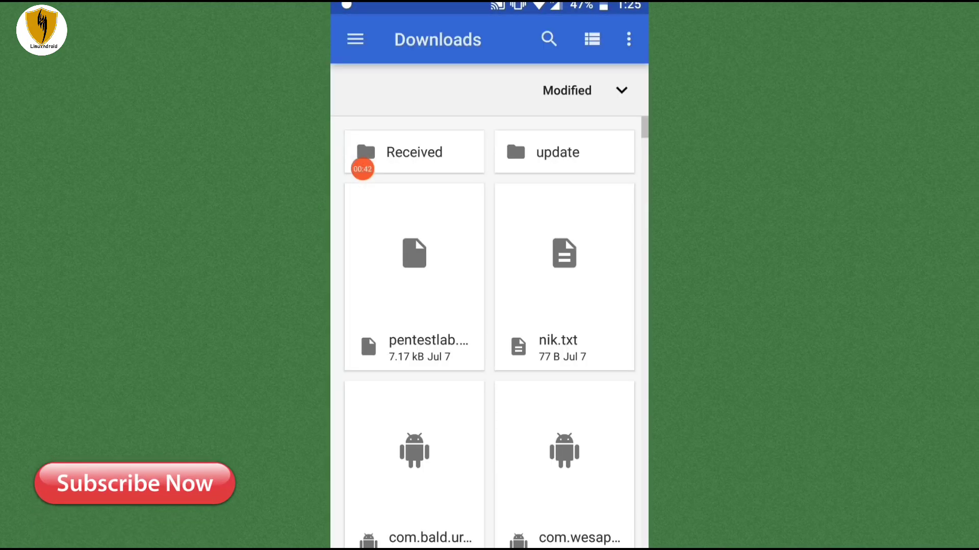
left_click(356, 40)
scroll(453, 306, "down", 2)
left_click(438, 538)
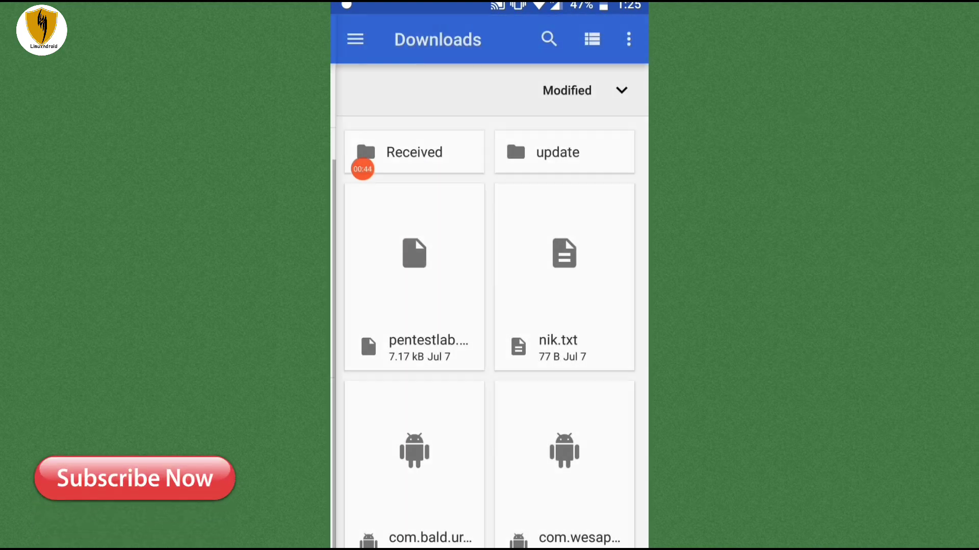
left_click(594, 175)
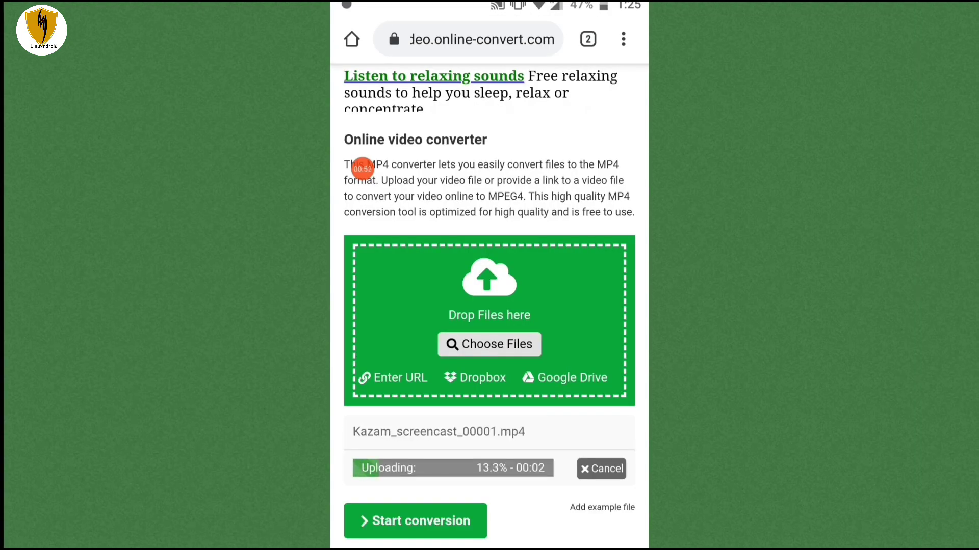
- Set the output video's screen size to 1280 x 720 pixels
scroll(490, 306, "down", 3)
scroll(490, 306, "down", 3)
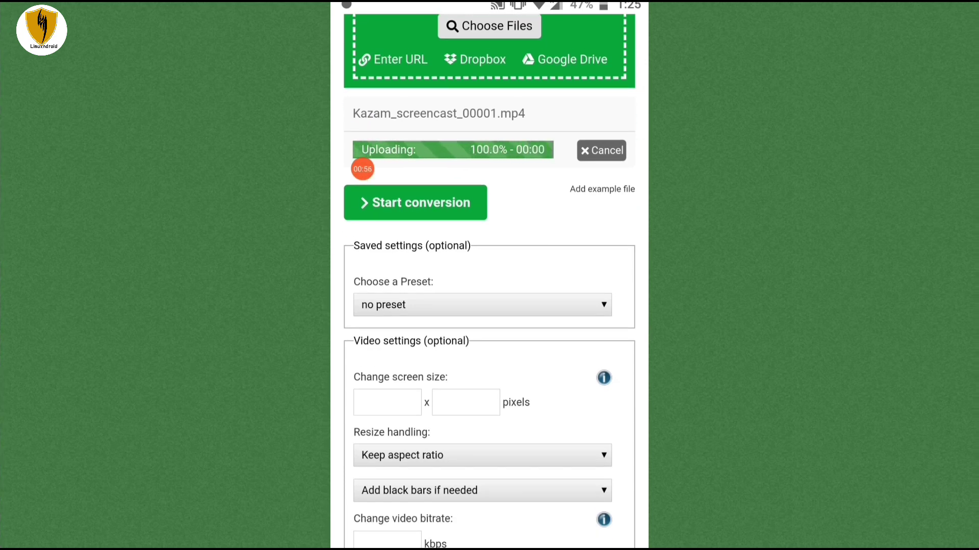
left_click(387, 402)
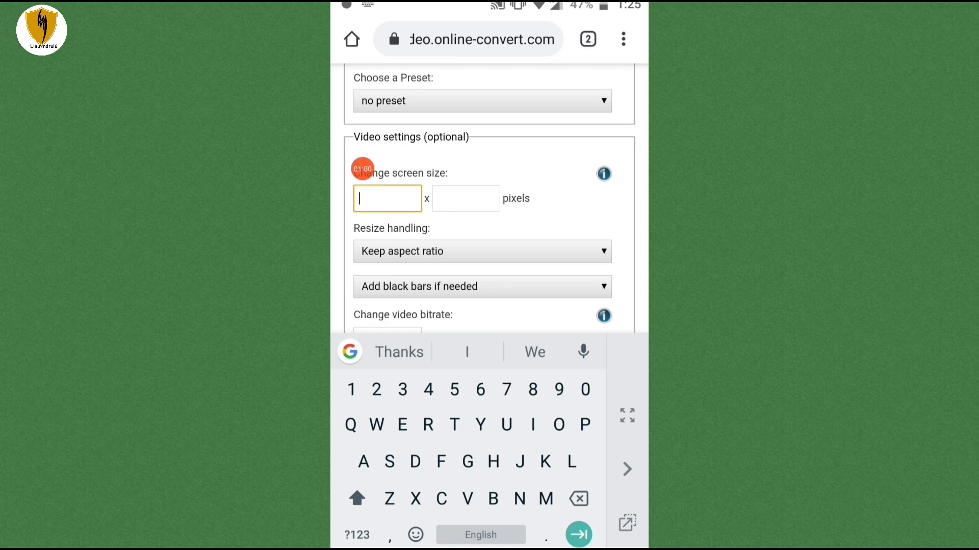
left_click(357, 534)
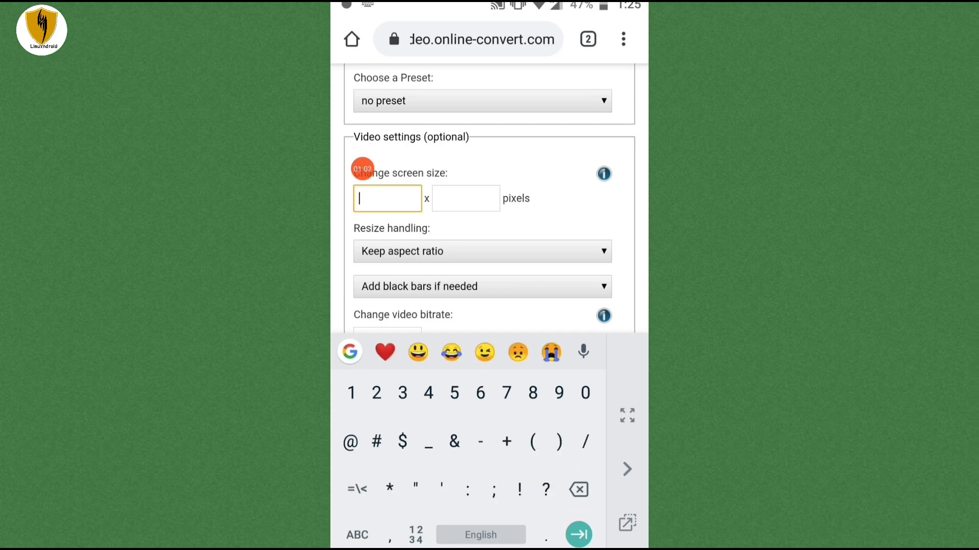
type("1280")
left_click(465, 198)
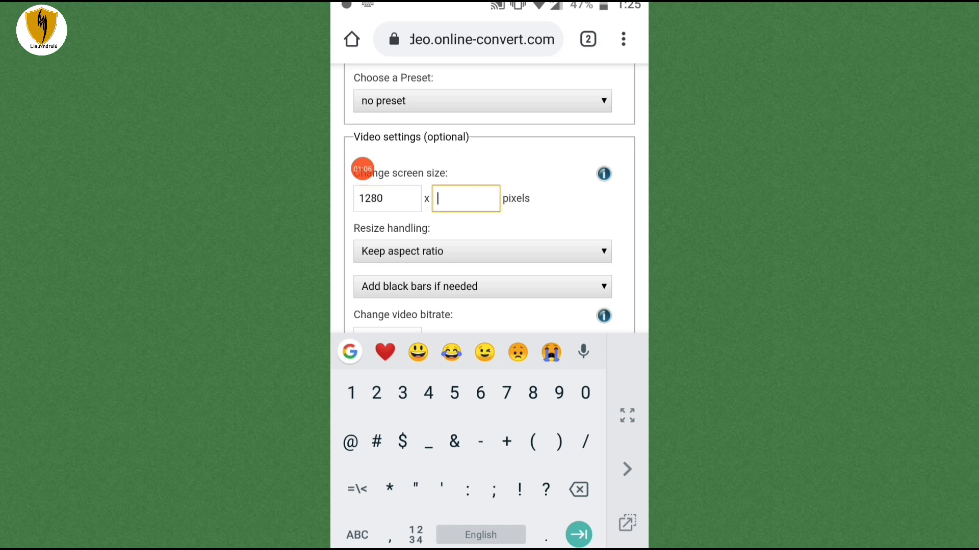
left_click(356, 535)
type("720")
key("Escape")
- Start converting the uploaded video and bring up the converted file's download options
scroll(489, 306, "up", 5)
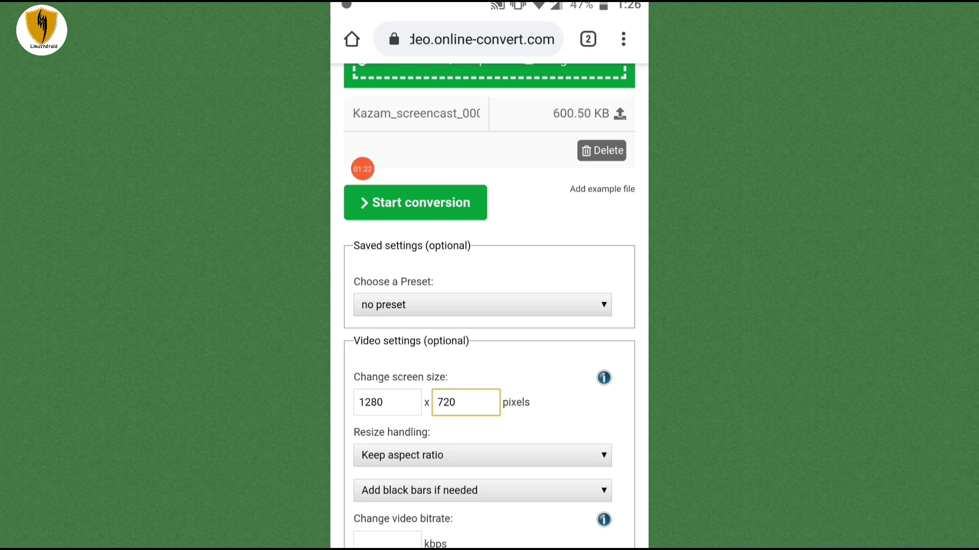
left_click(415, 202)
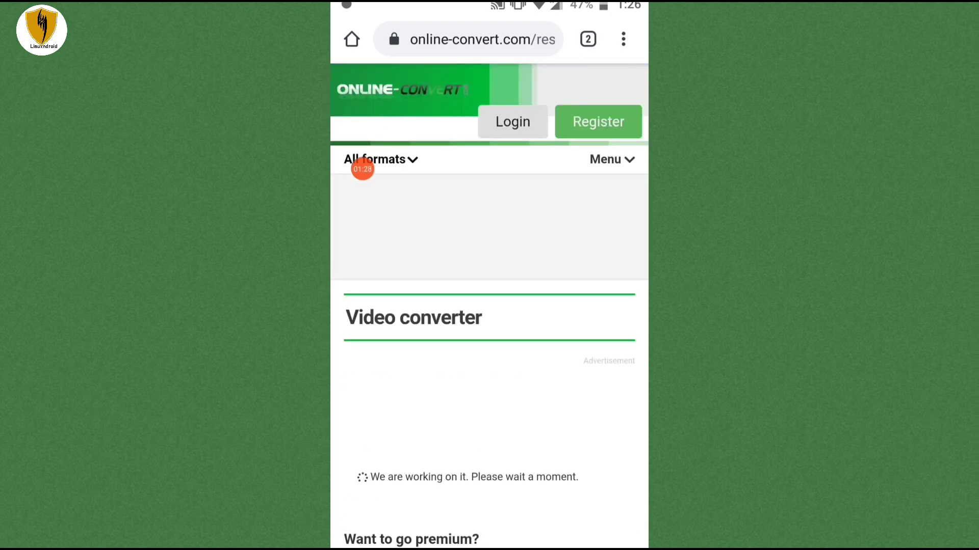
scroll(489, 306, "down", 5)
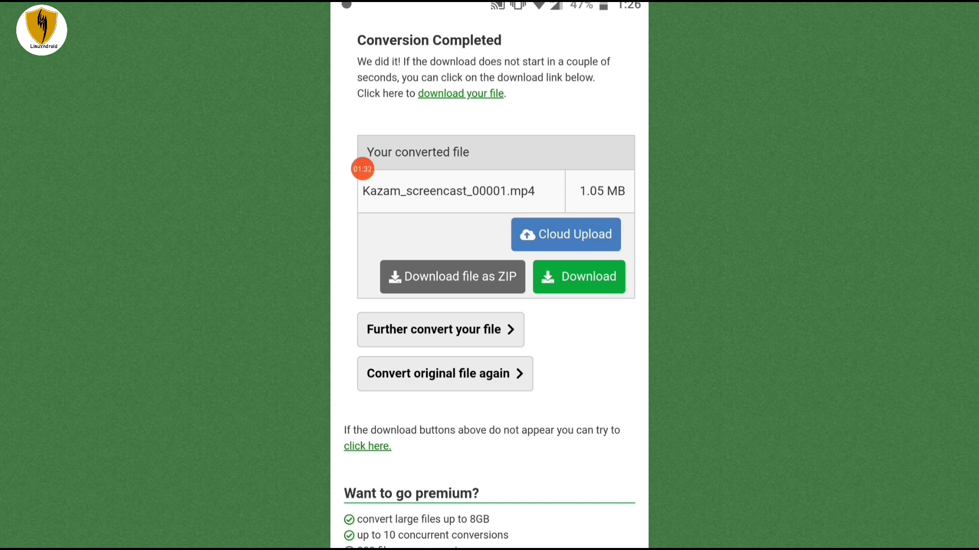
- Switch to the phone's File Manager and play the newest Kazam_screencast_00001.mp4 from the Videos category
scroll(489, 275, "down", 3)
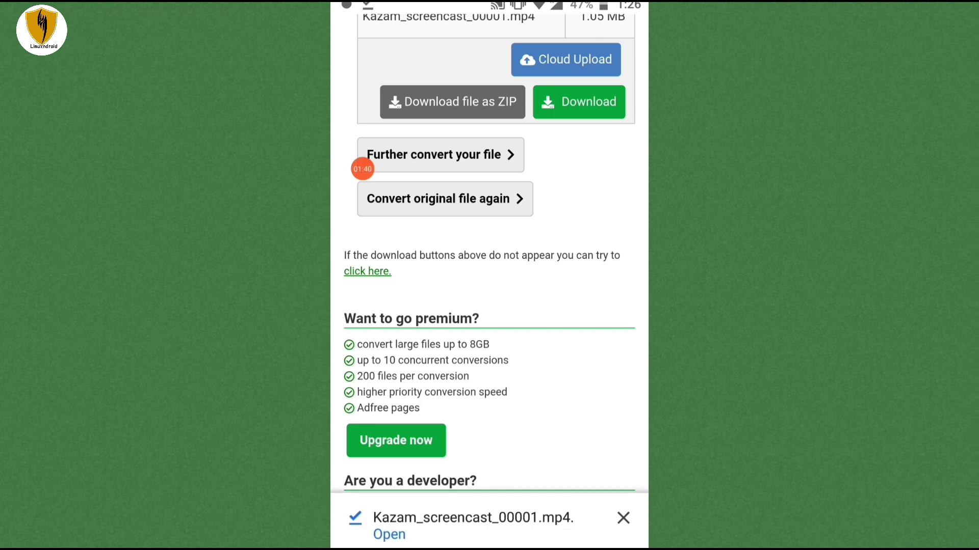
key("Home")
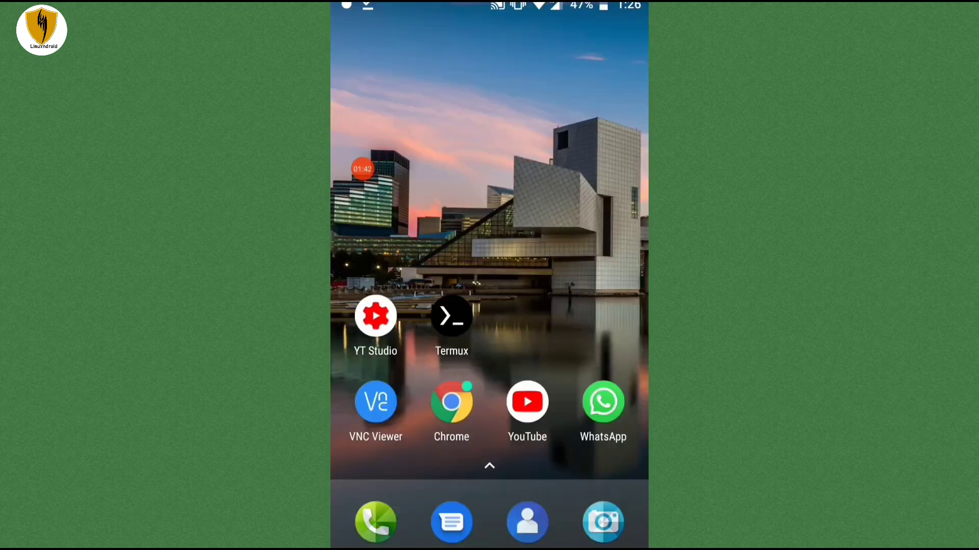
scroll(489, 332, "down", 3)
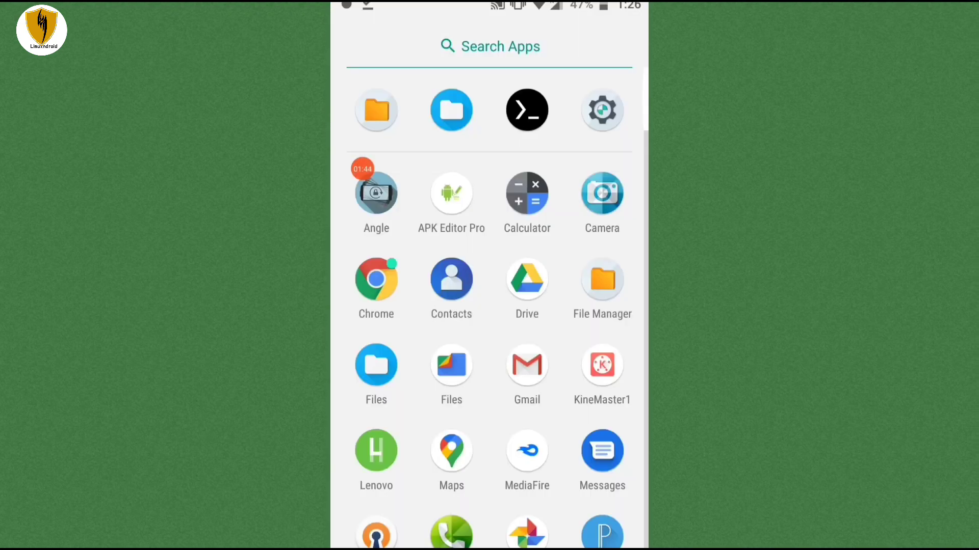
left_click(452, 110)
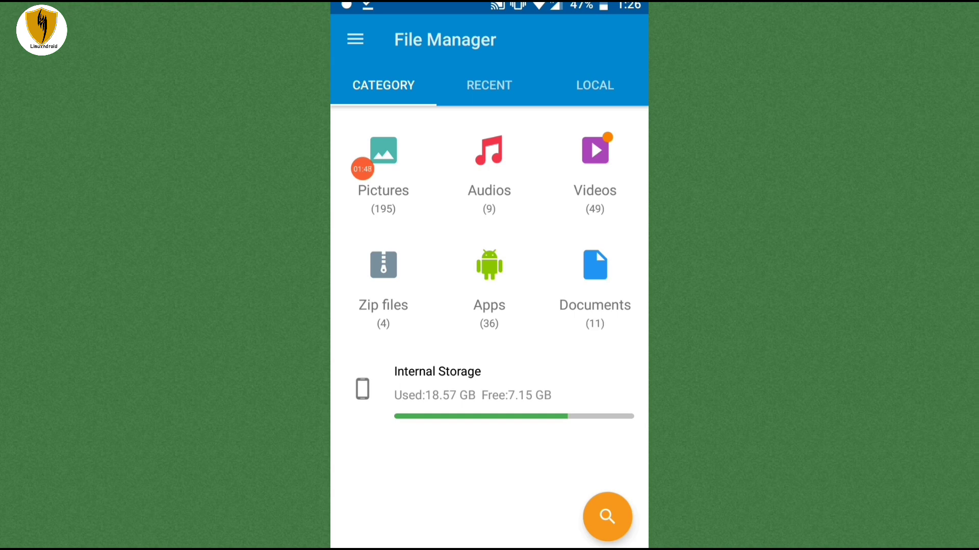
left_click(594, 173)
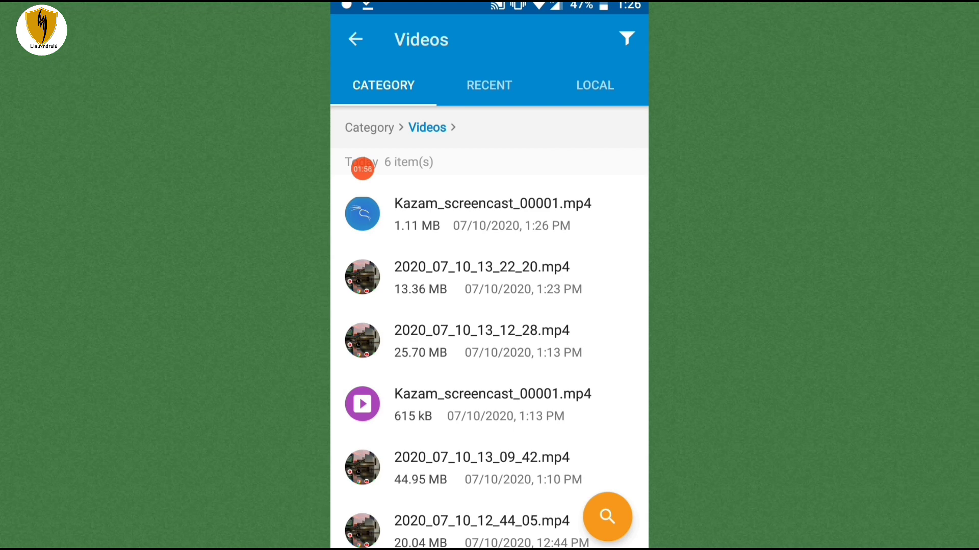
left_click(493, 214)
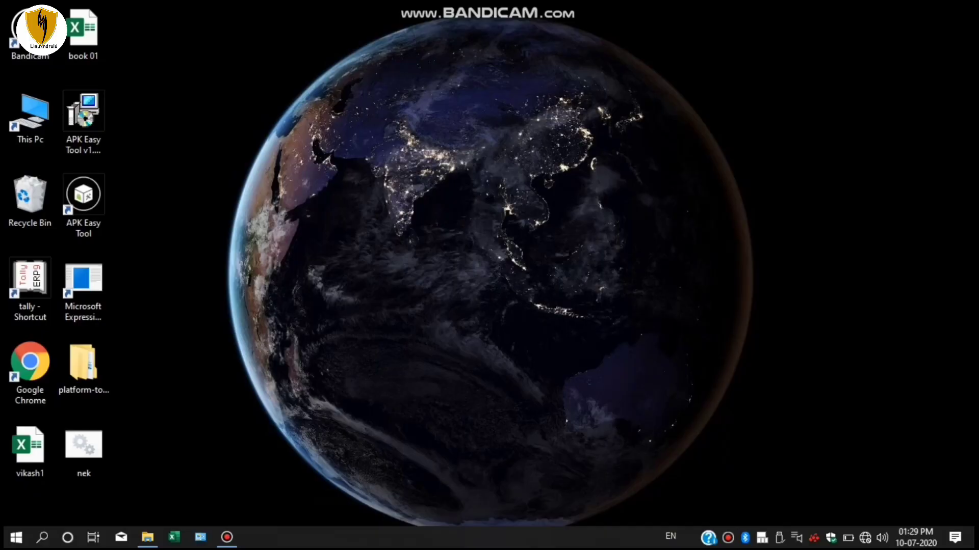
- On the Windows PC, play Kazam_screencast_00001 from the Videos folder in full screen, and close the player
left_click(147, 537)
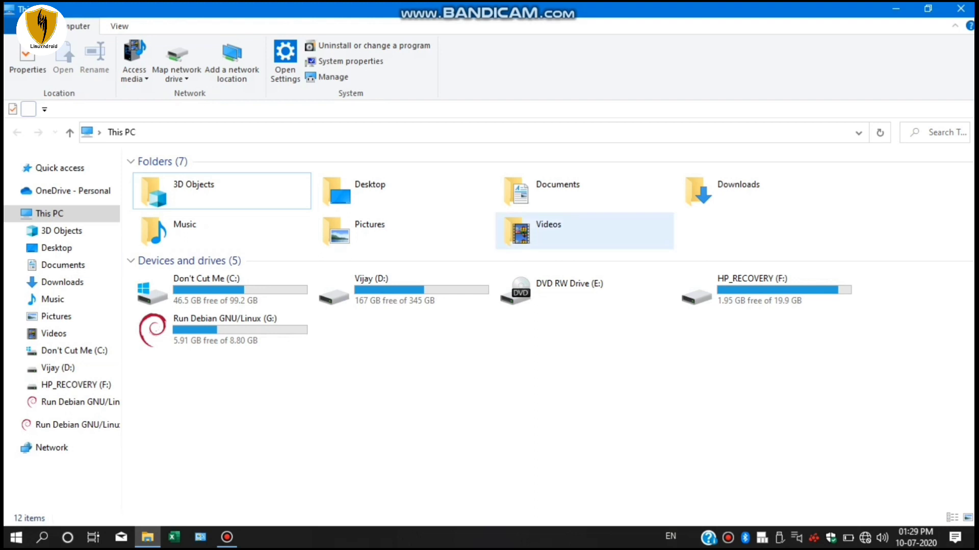
double_click(584, 231)
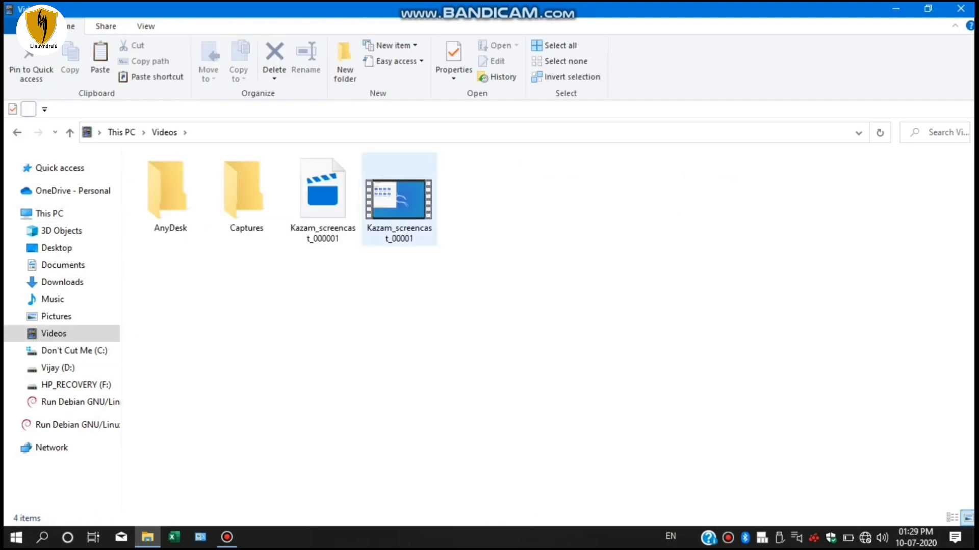
left_click(398, 199)
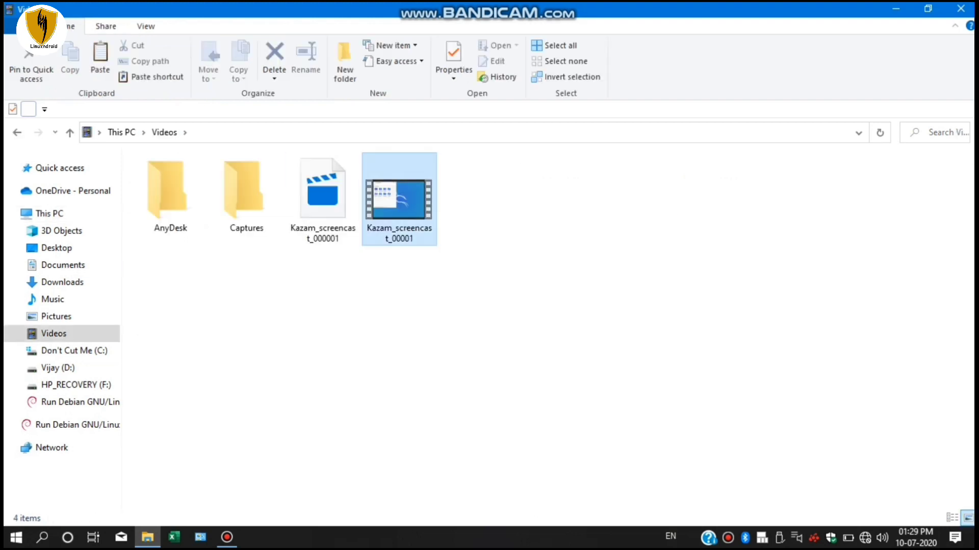
key("Return")
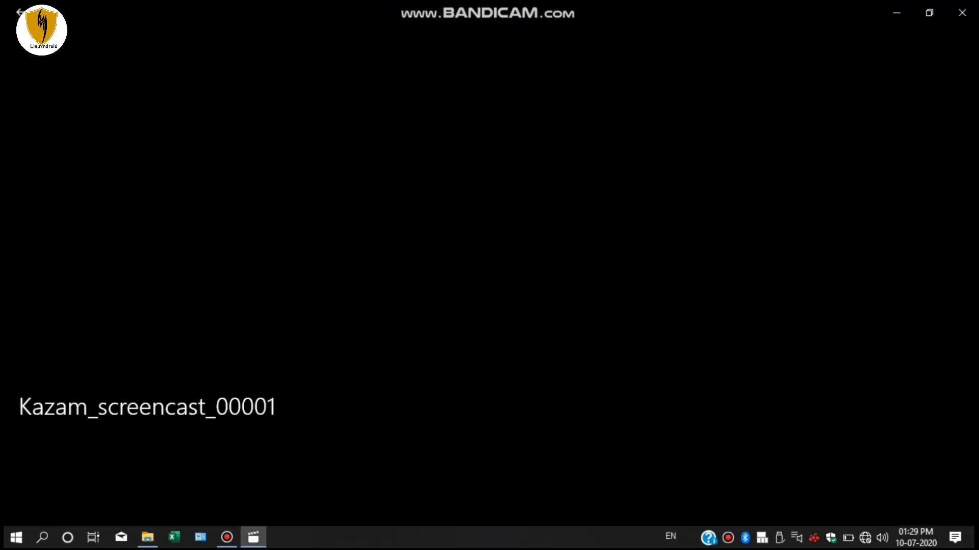
key("F11")
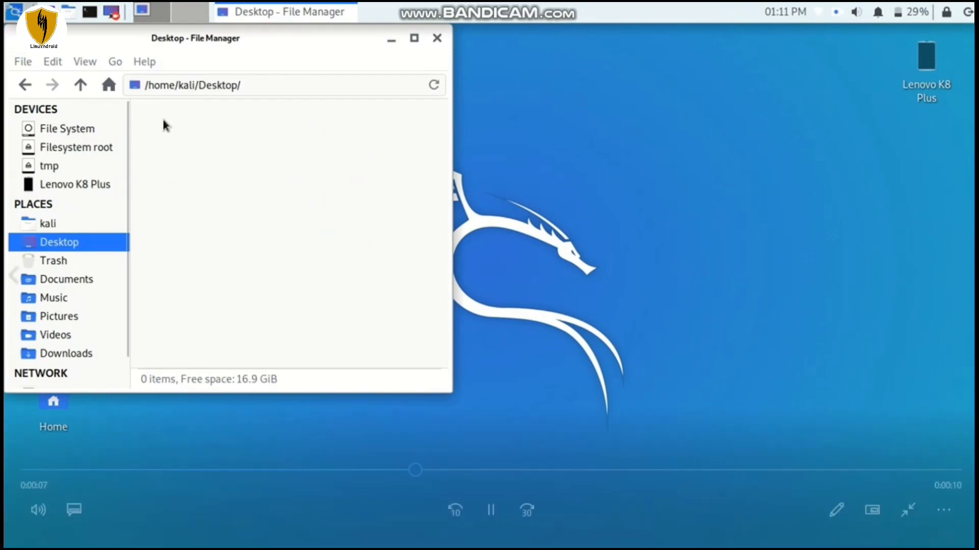
left_click(962, 12)
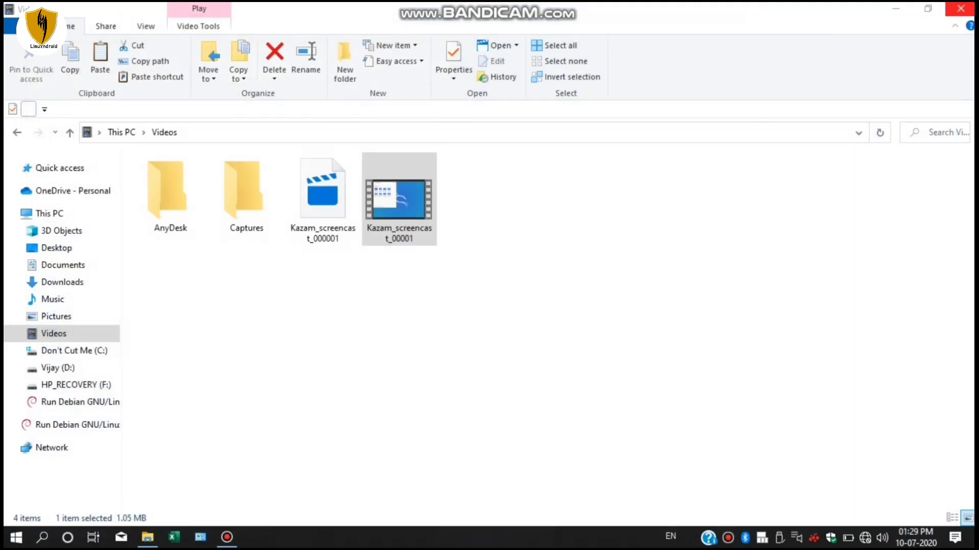